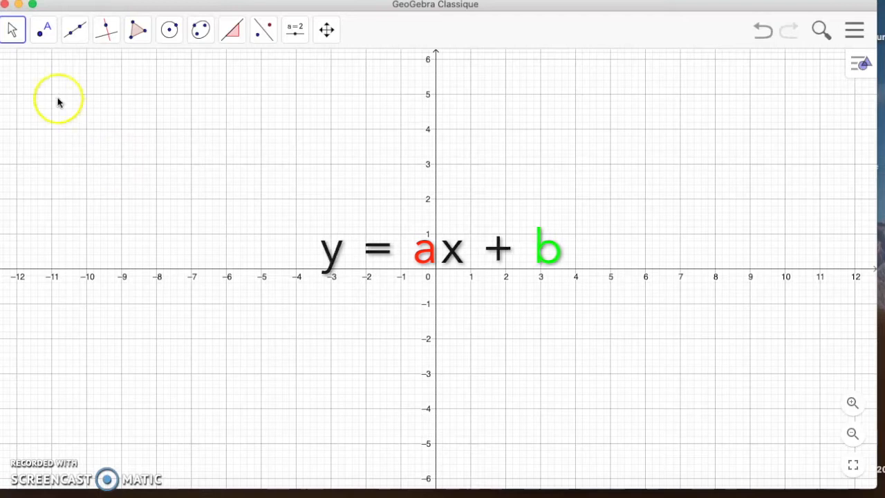
# Plot point A at (-2, -3) on the grid and show its label
pyautogui.click(43, 33)
pyautogui.click(55, 69)
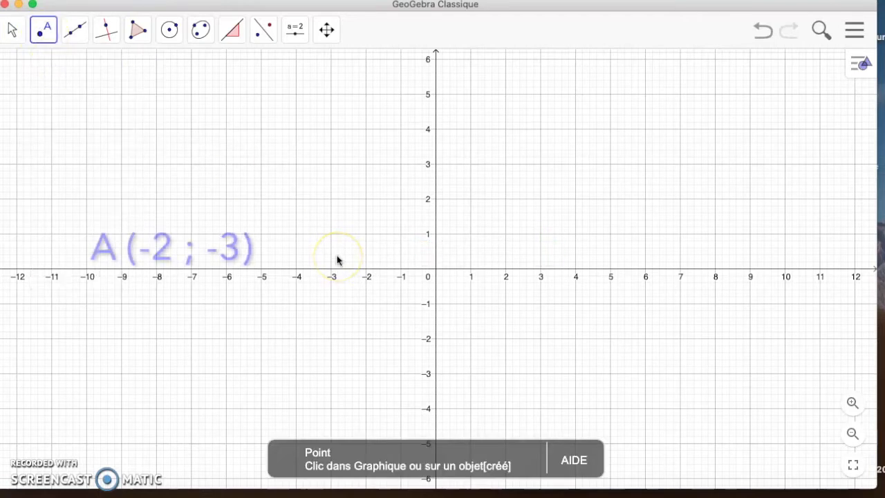
pyautogui.click(366, 373)
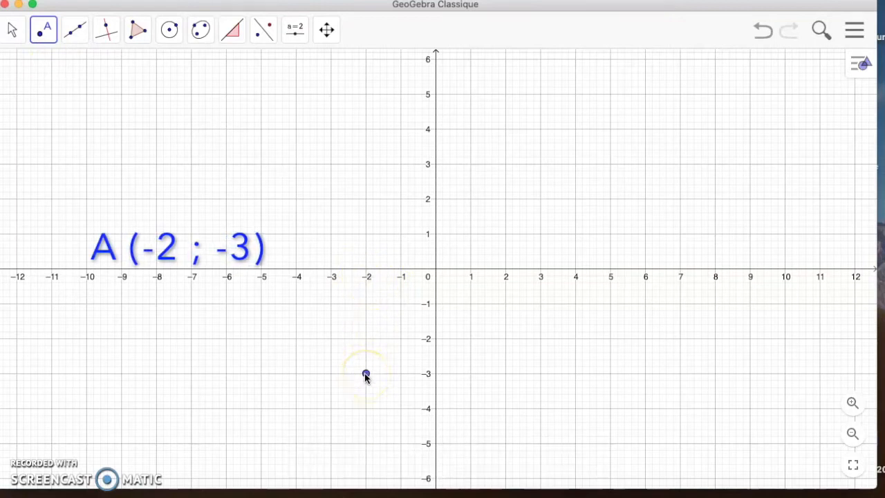
pyautogui.rightClick(365, 374)
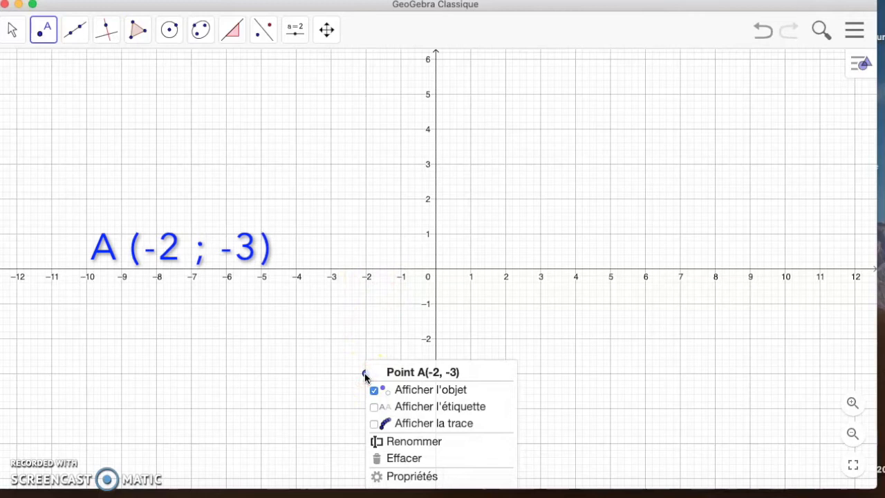
pyautogui.click(374, 405)
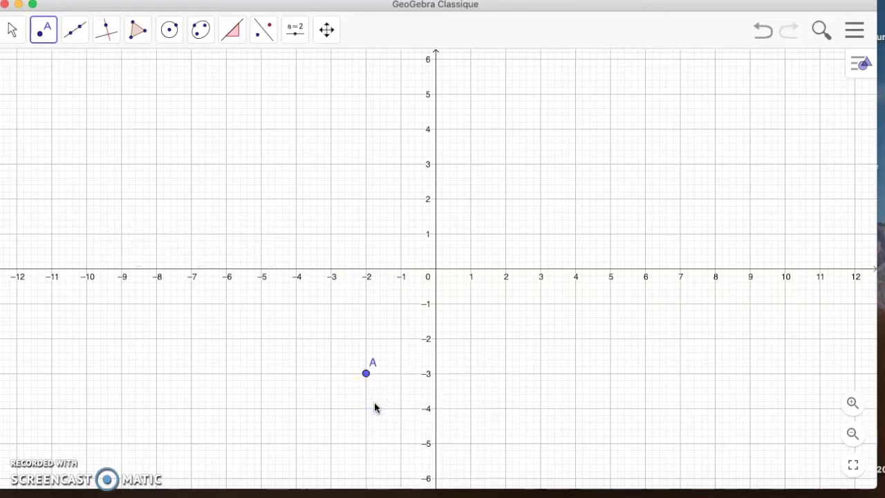
# Plot point B at (1, 3) on the grid and show its label
pyautogui.click(470, 164)
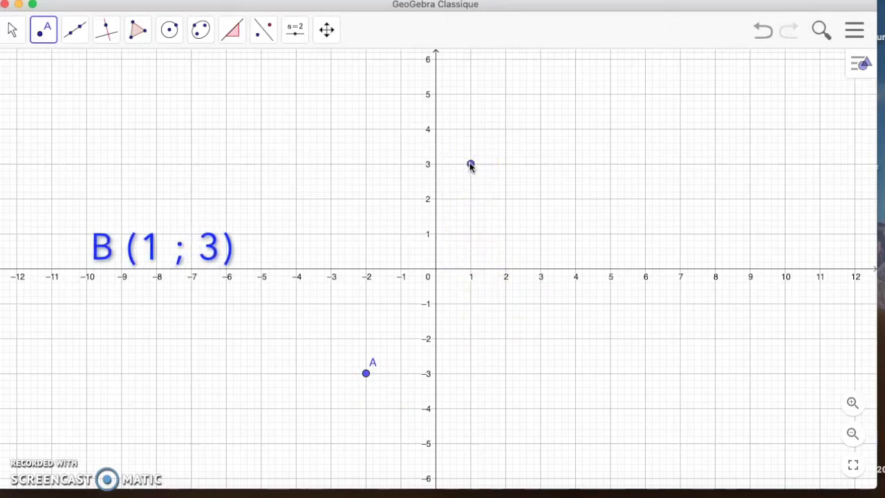
pyautogui.rightClick(470, 164)
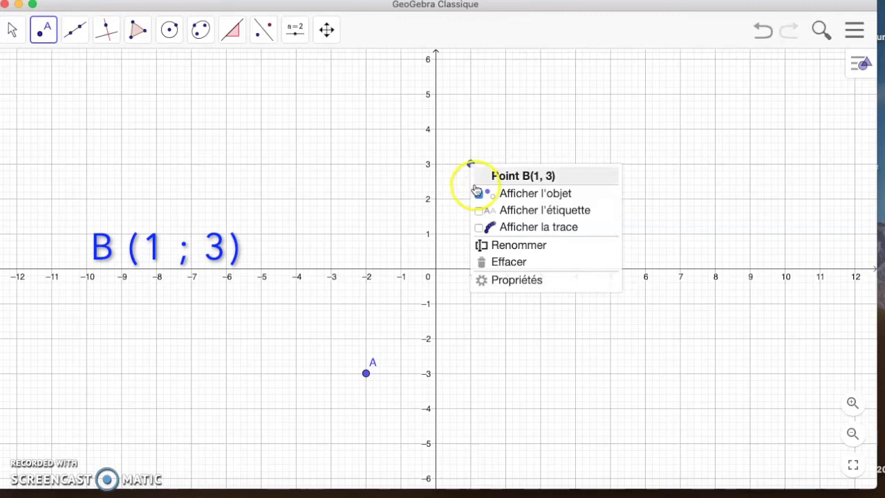
pyautogui.click(479, 210)
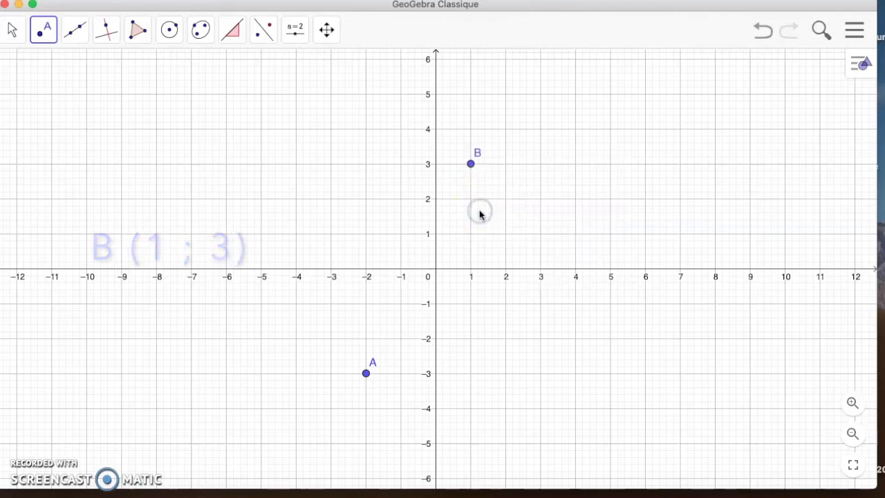
# Draw a straight line through points A and B
pyautogui.click(77, 33)
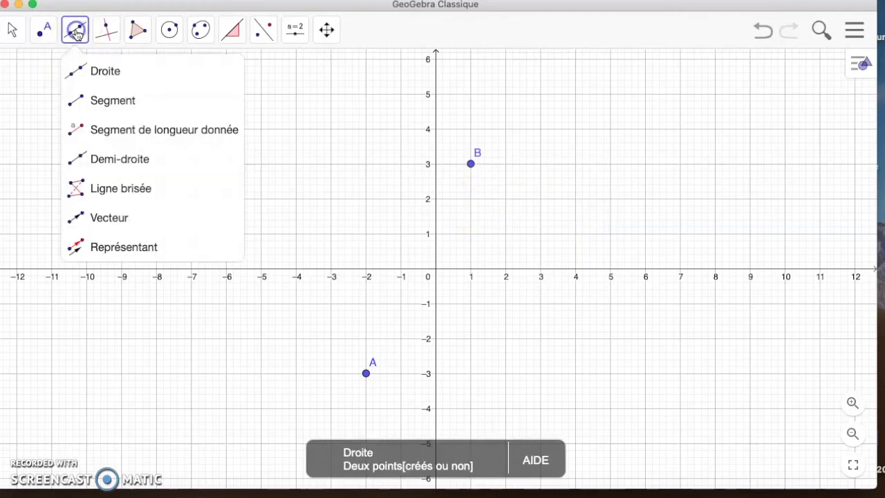
pyautogui.click(90, 74)
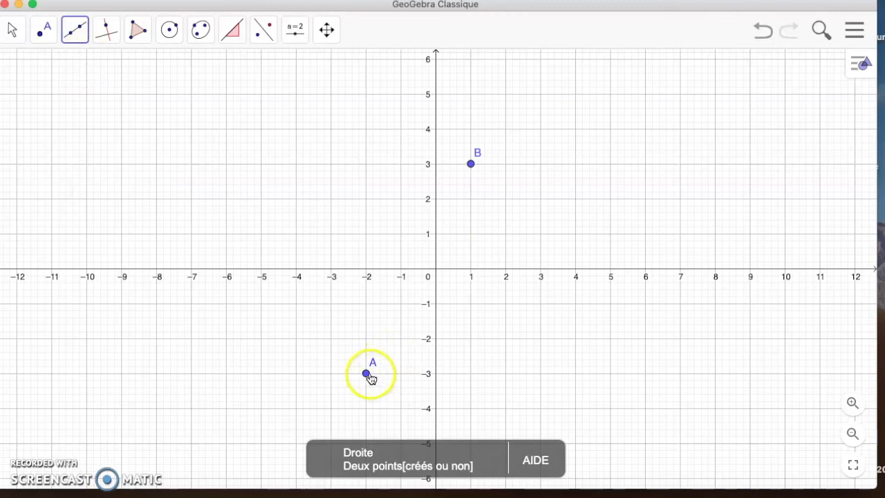
pyautogui.click(366, 374)
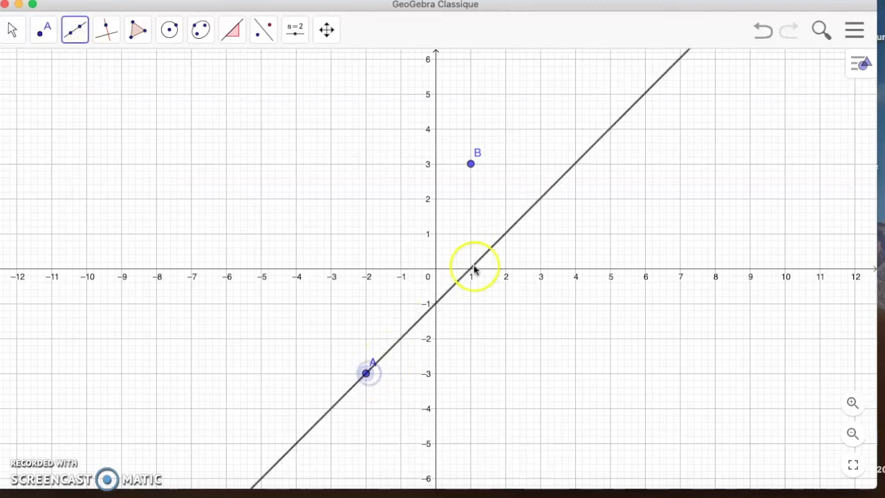
pyautogui.click(471, 164)
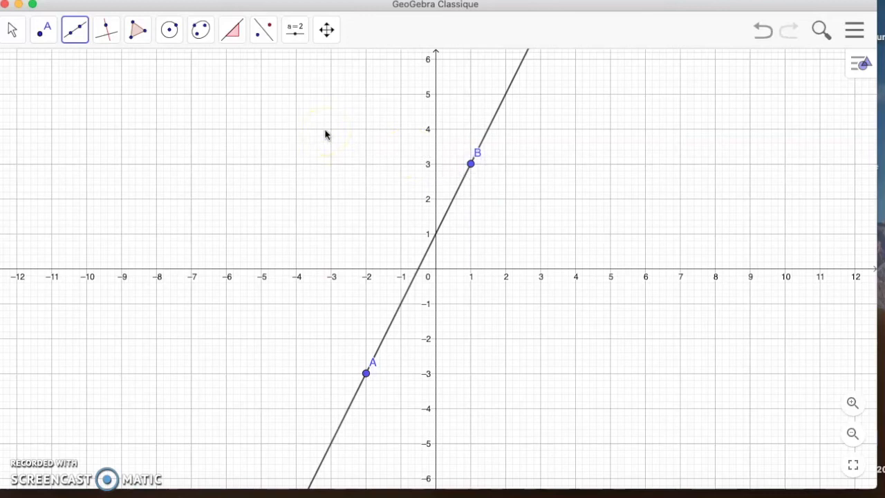
# Add the slope triangle (Pente) to the line through A and B
pyautogui.click(233, 32)
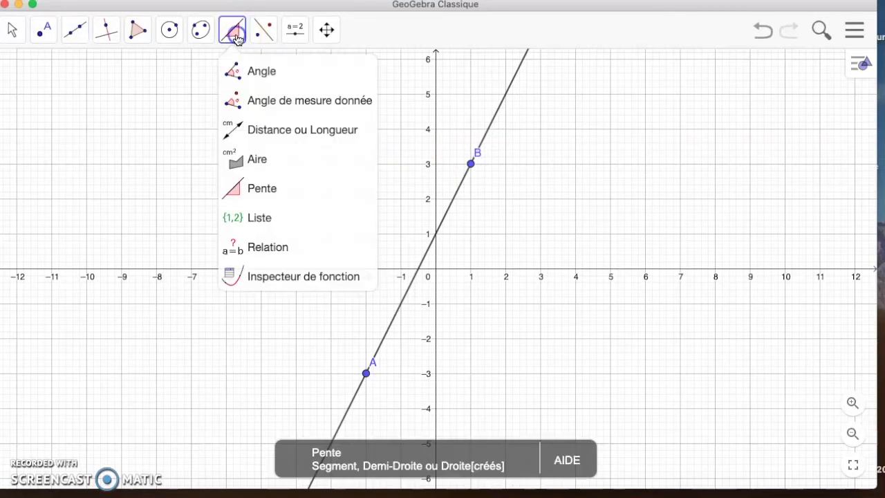
pyautogui.click(245, 186)
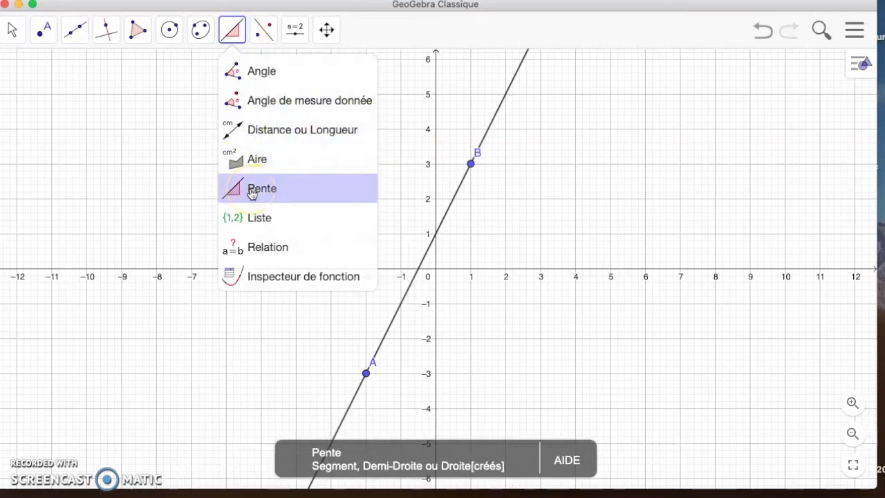
pyautogui.click(252, 194)
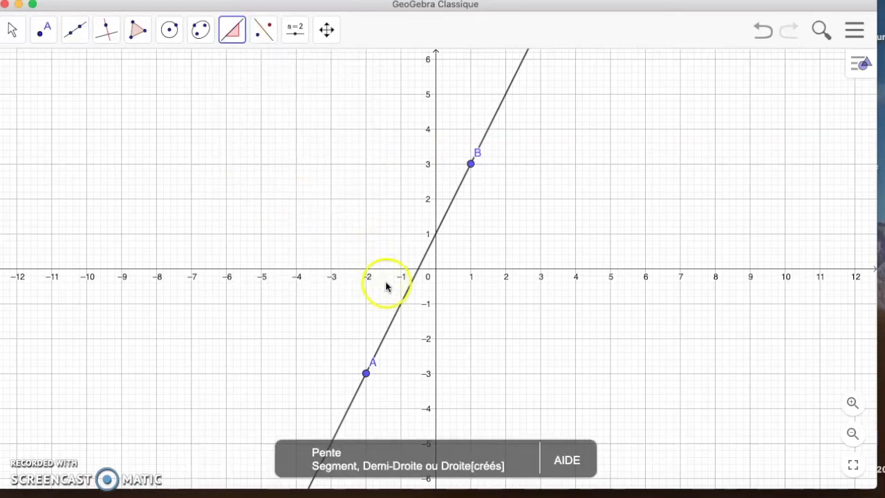
pyautogui.click(405, 301)
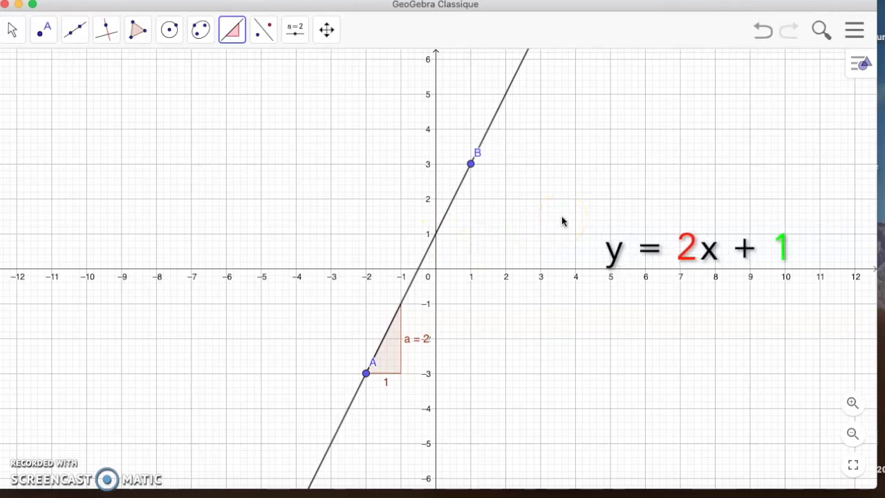
# Plot point C at (-2, 4) and point D at (1, -5), and show both labels
pyautogui.click(44, 44)
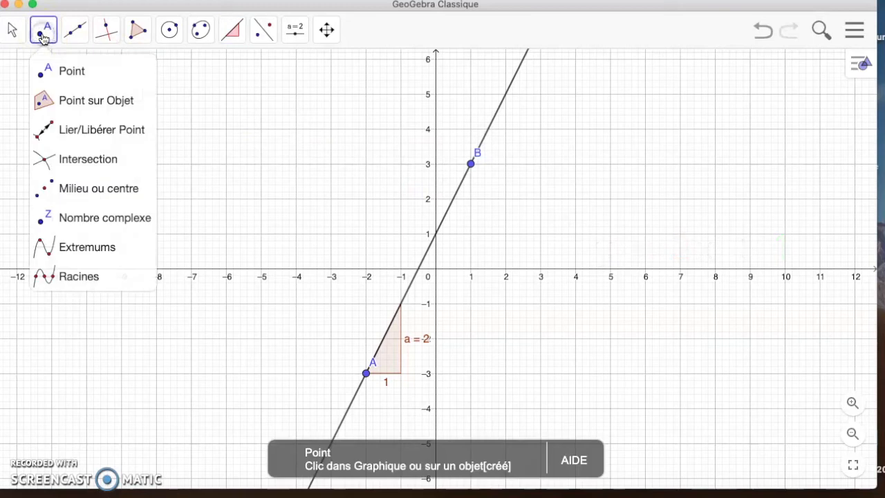
pyautogui.click(56, 70)
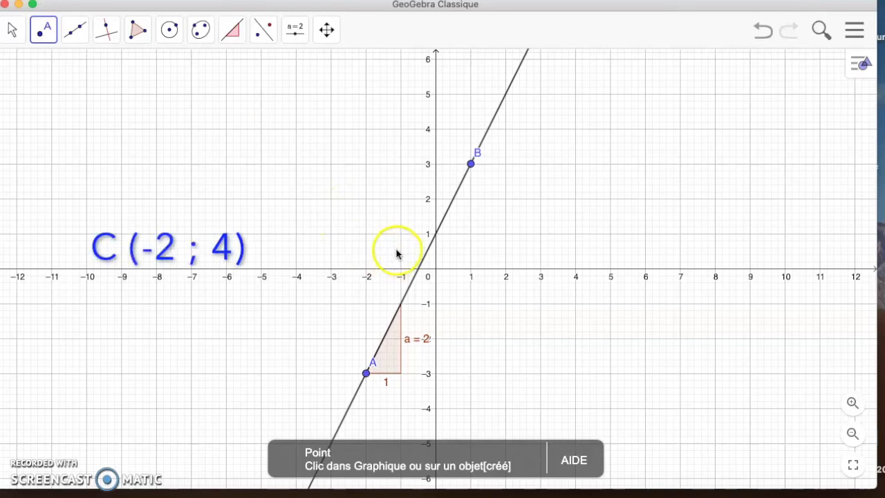
pyautogui.click(366, 128)
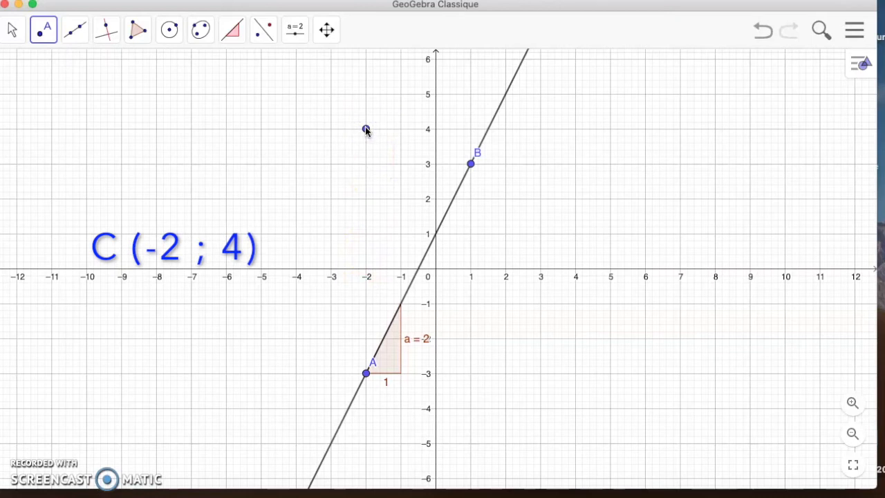
pyautogui.rightClick(367, 130)
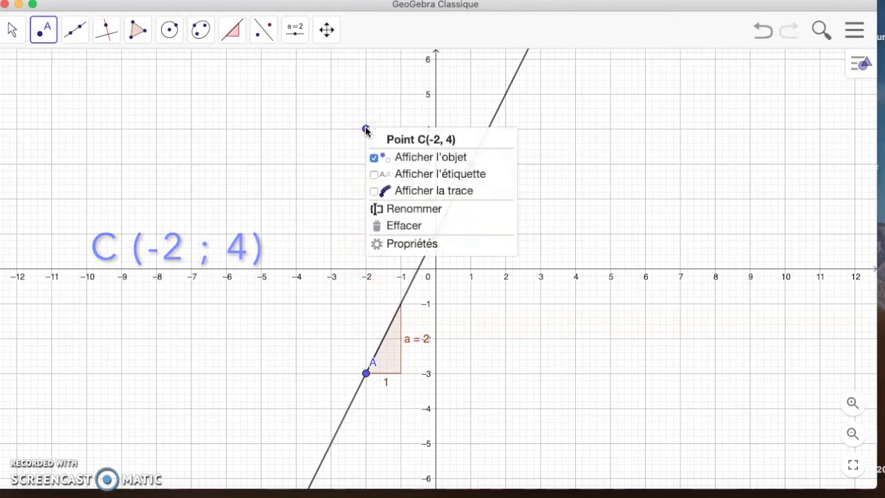
pyautogui.click(374, 174)
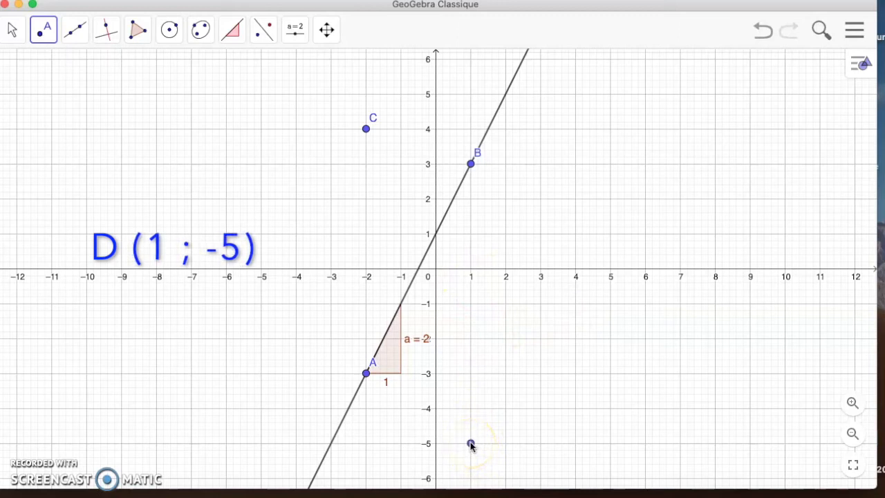
pyautogui.rightClick(470, 443)
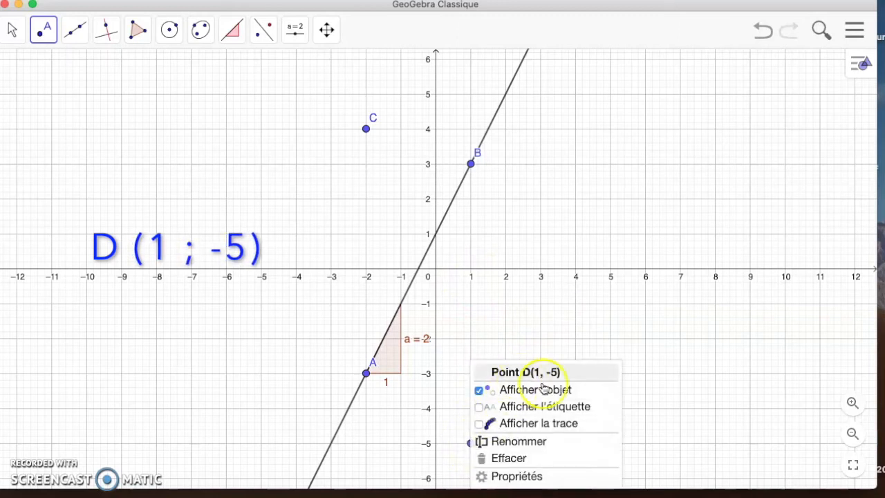
pyautogui.click(479, 407)
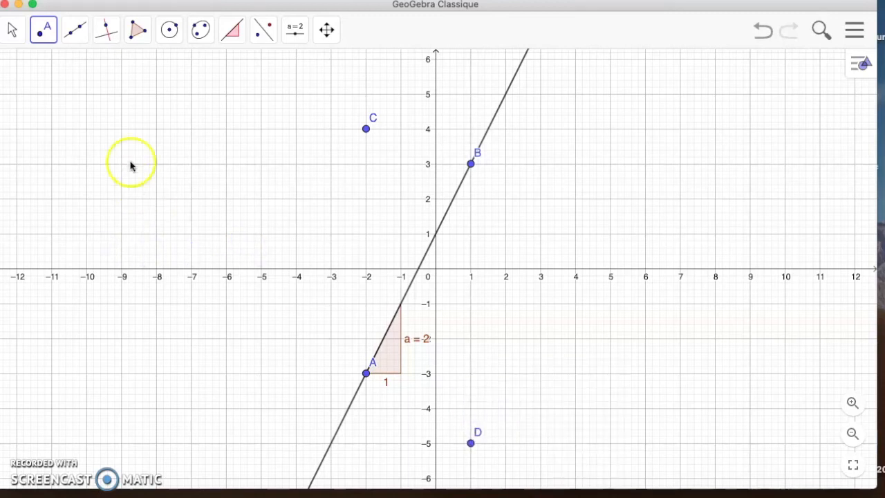
# Draw a straight line through points C and D
pyautogui.click(107, 31)
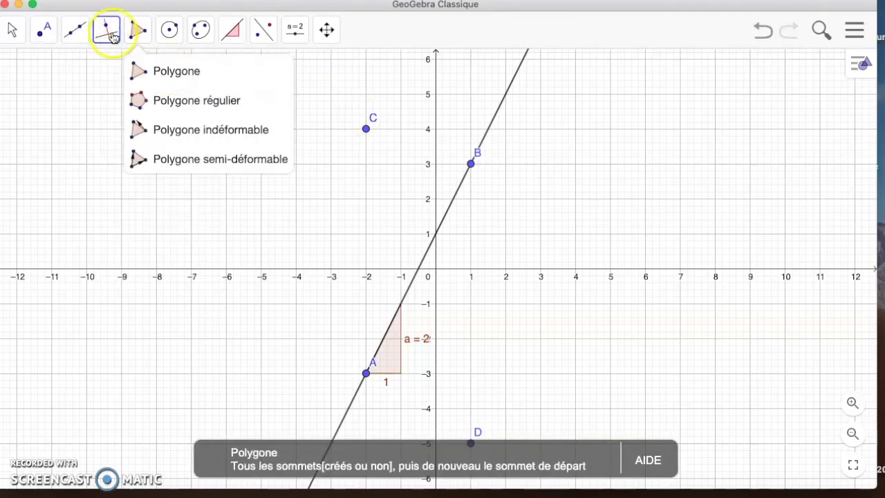
pyautogui.moveTo(82, 34)
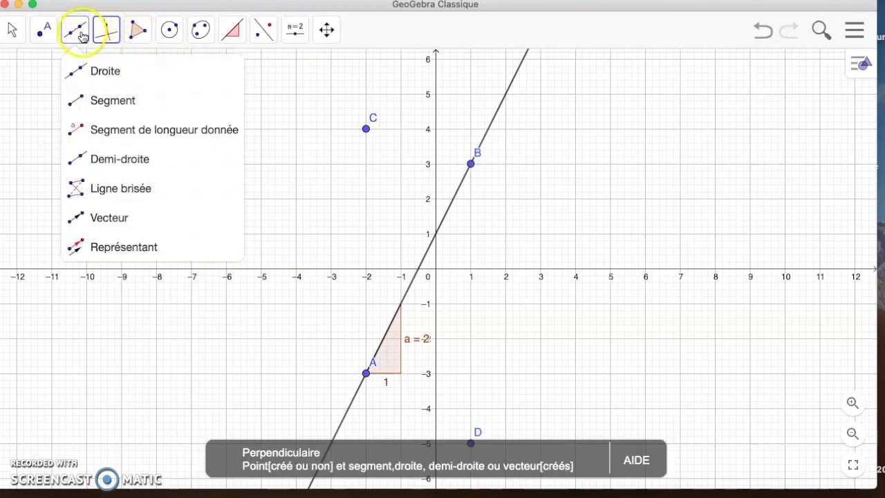
pyautogui.click(89, 68)
pyautogui.click(367, 129)
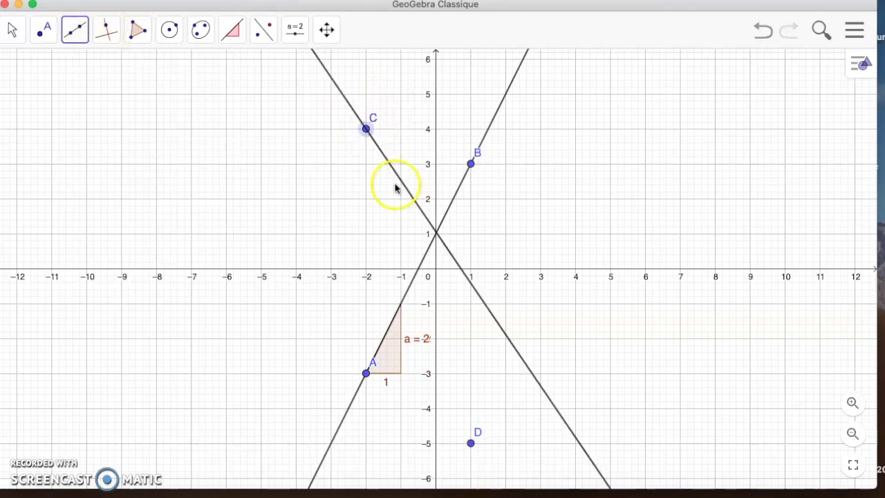
pyautogui.click(471, 443)
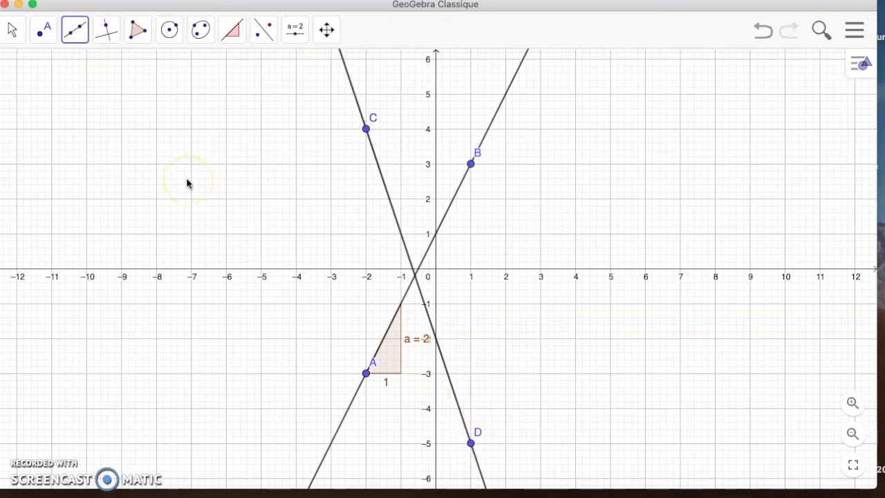
# Add the slope triangle (Pente) to the line through C and D
pyautogui.click(231, 29)
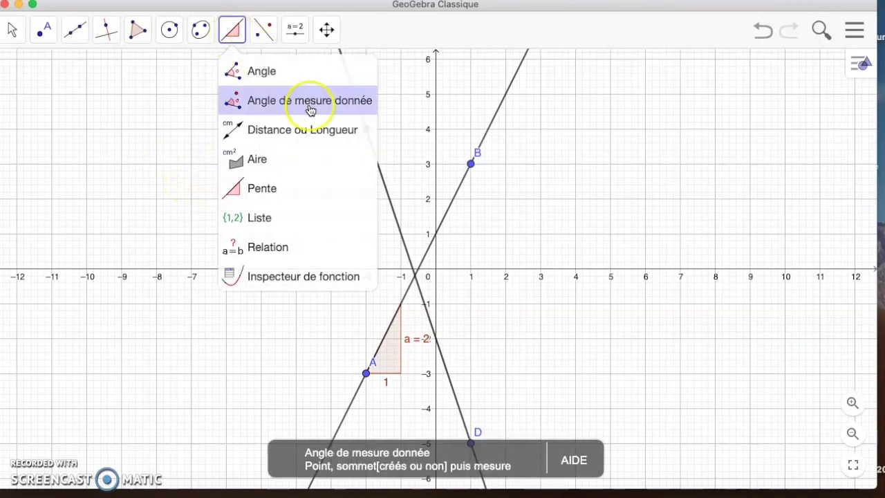
pyautogui.click(282, 190)
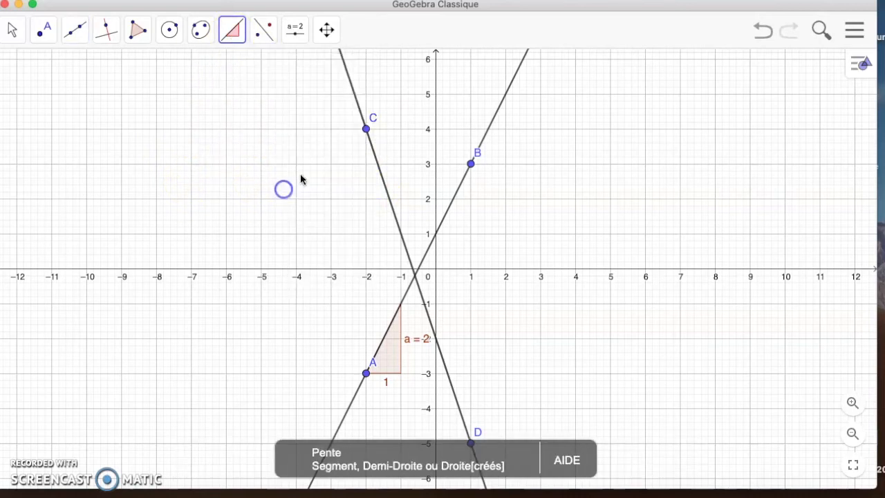
pyautogui.click(382, 179)
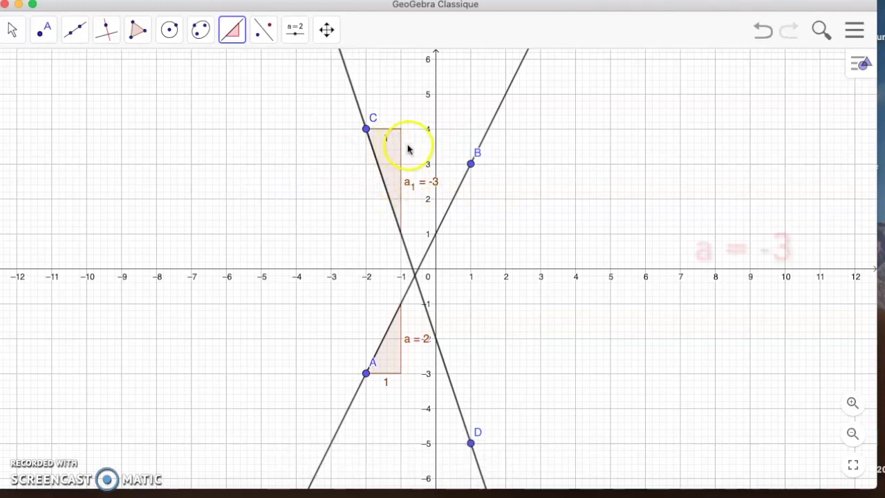